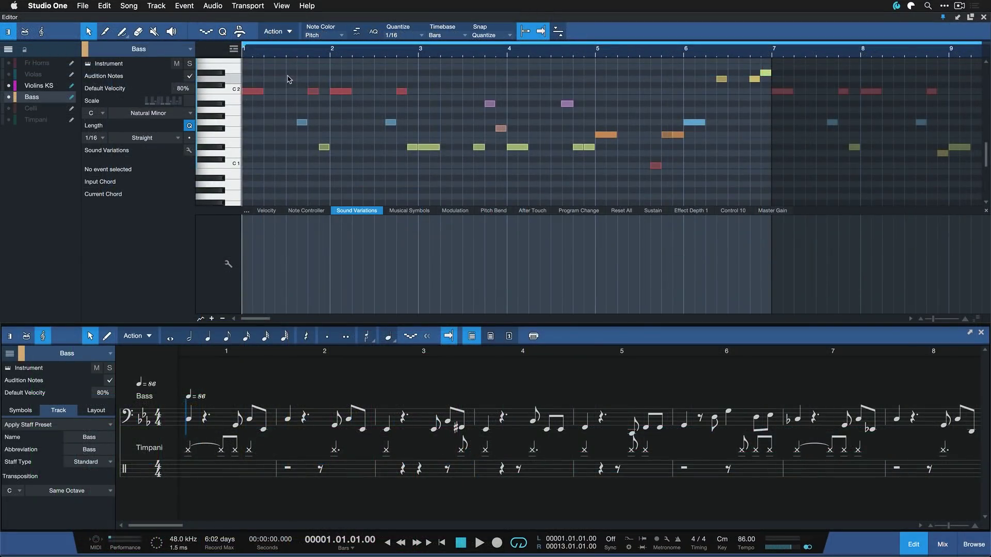
- Marquee-select notes in the editor, clear the selection, then select the bars 2–4 notes in the score
left_click_drag(285, 75, 484, 180)
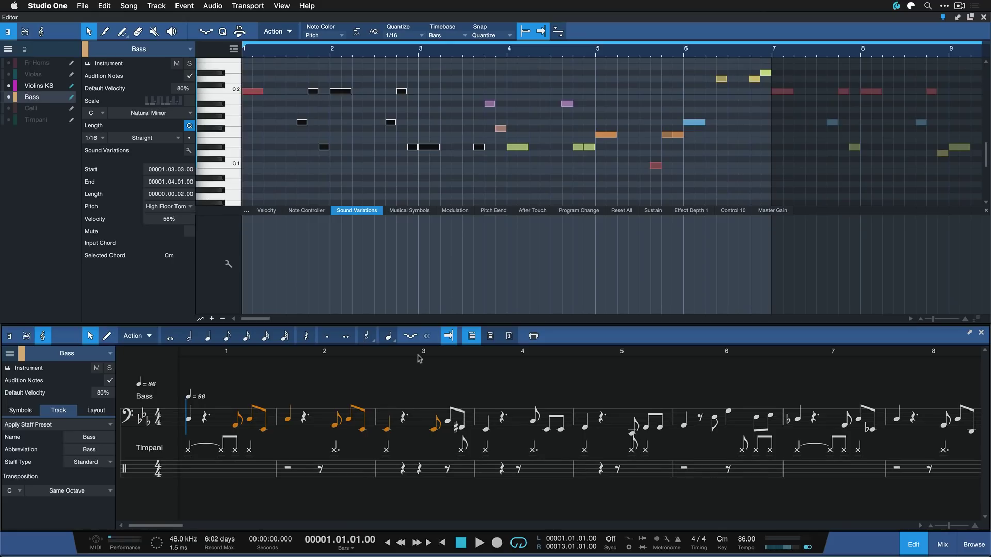
left_click(352, 408)
left_click_drag(353, 407, 511, 467)
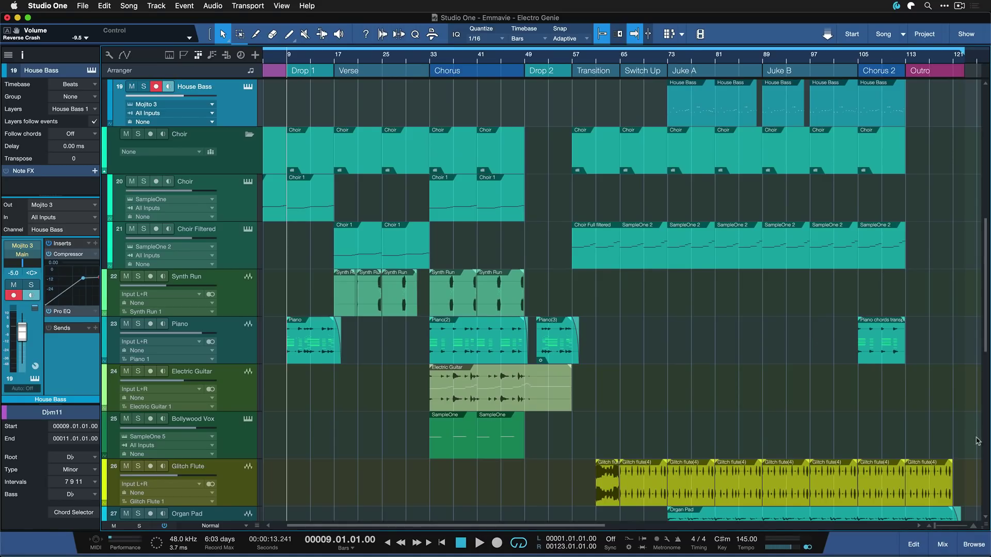
left_click(944, 545)
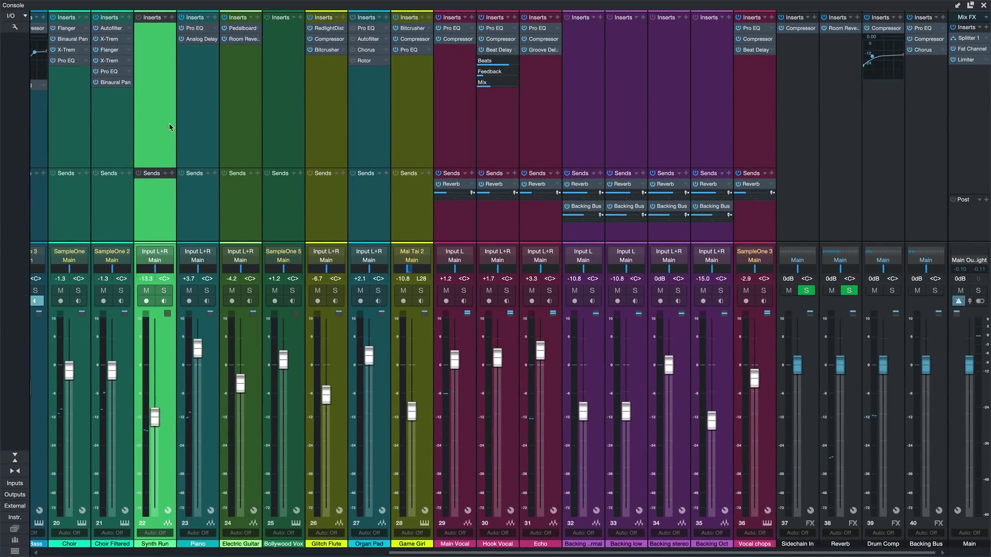
left_click(120, 115)
left_click(118, 115)
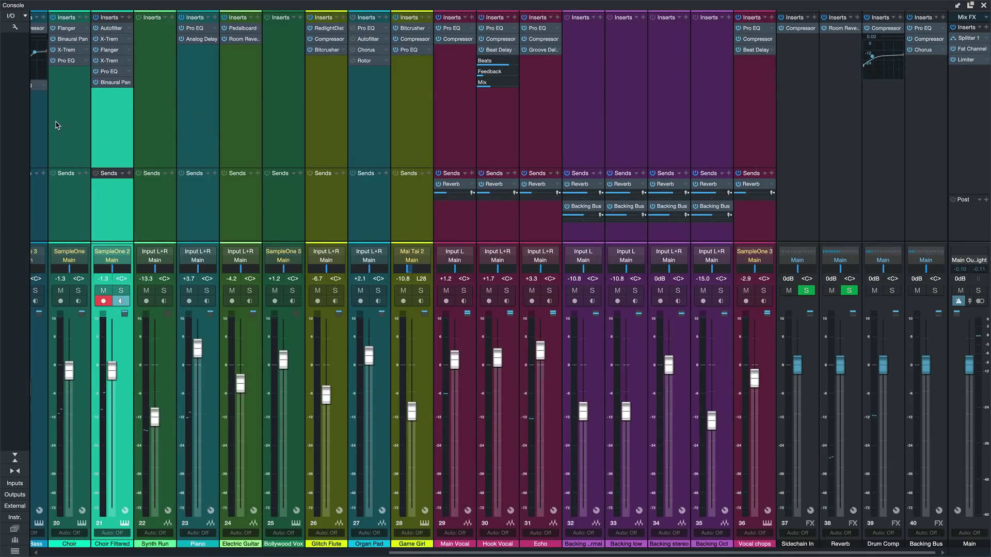
scroll(146, 160, "left", 10)
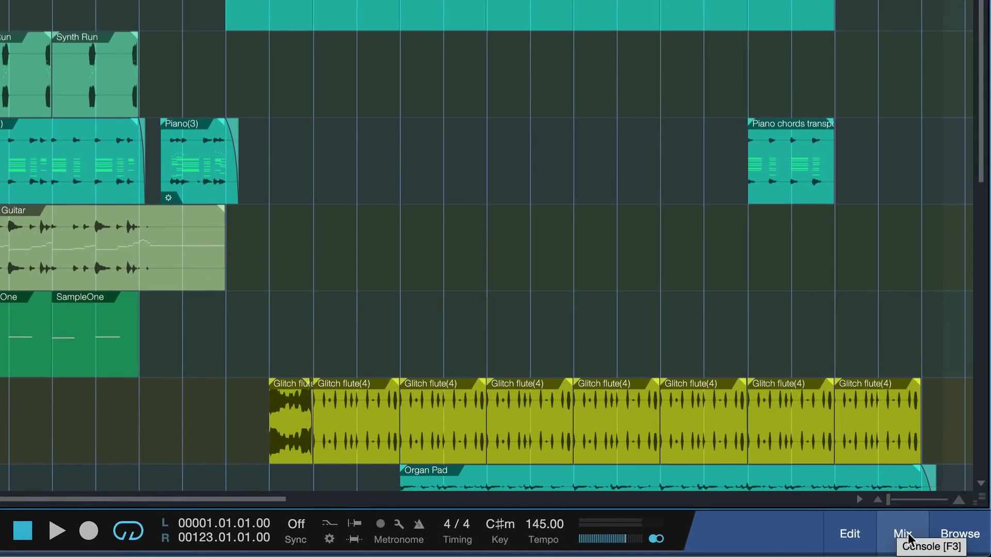
- Dock the Console under the arrangement and set its height so channel input/output rows show
left_click(900, 537)
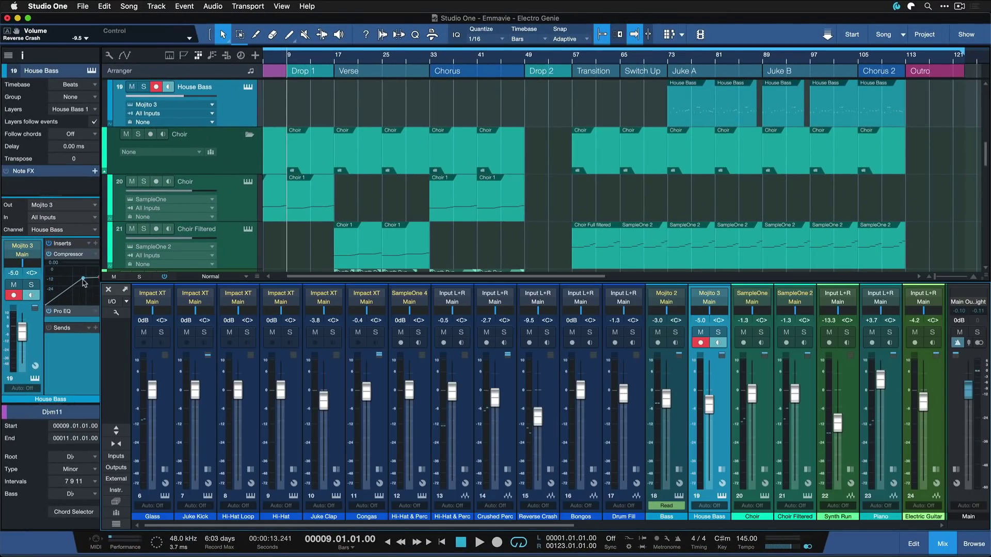
left_click_drag(255, 283, 326, 356)
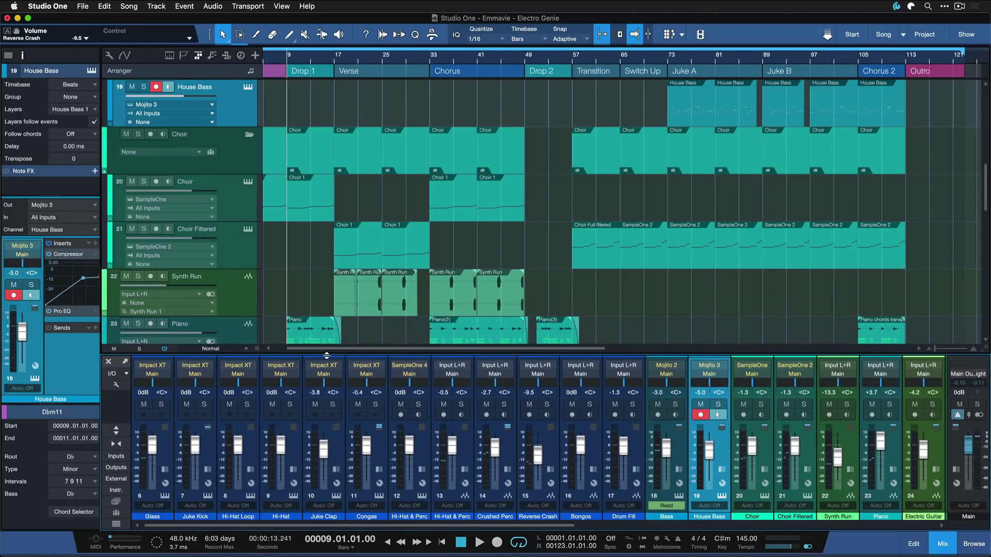
left_click_drag(257, 354, 250, 388)
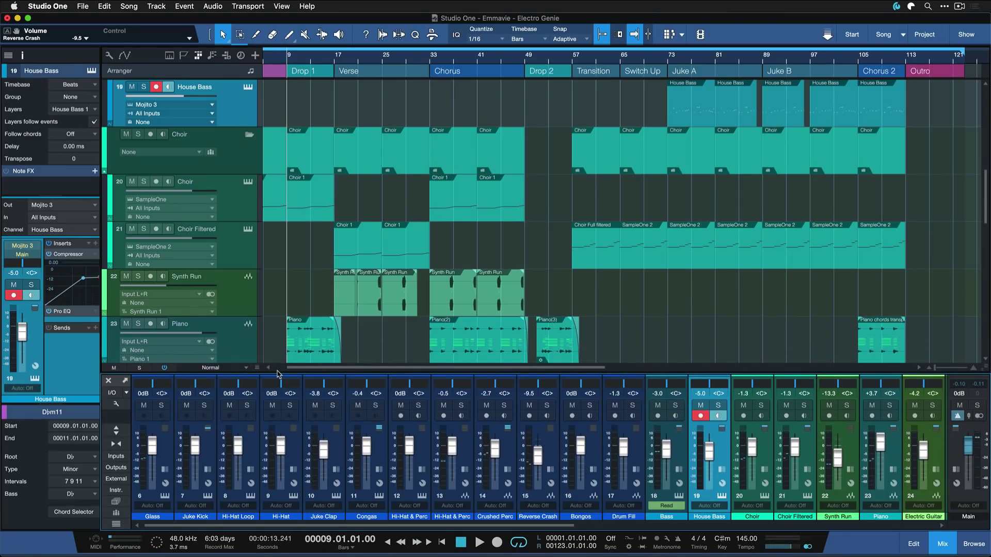
left_click_drag(282, 372, 298, 302)
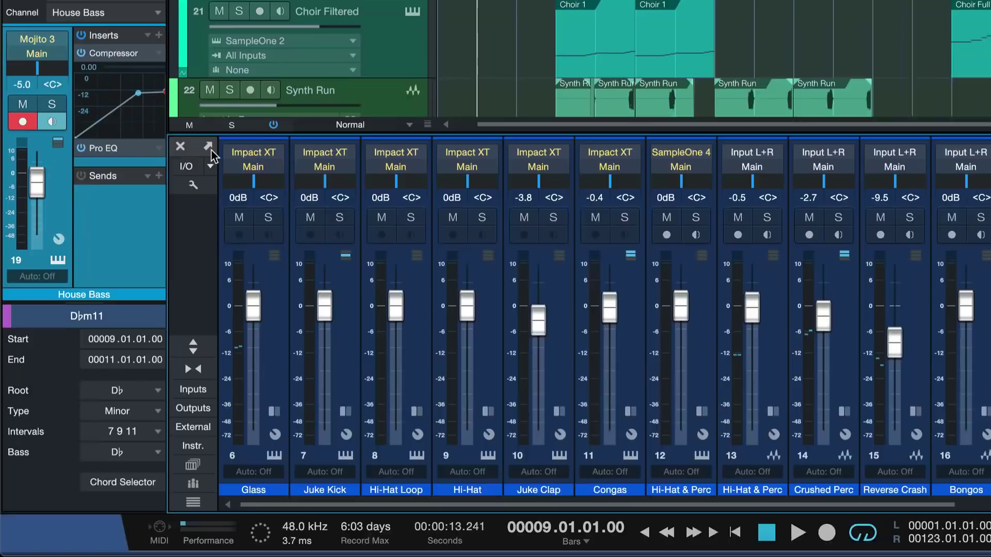
- Detach the Console into a widened floating window, toggle it with F3, and switch to narrow strips
left_click(228, 107)
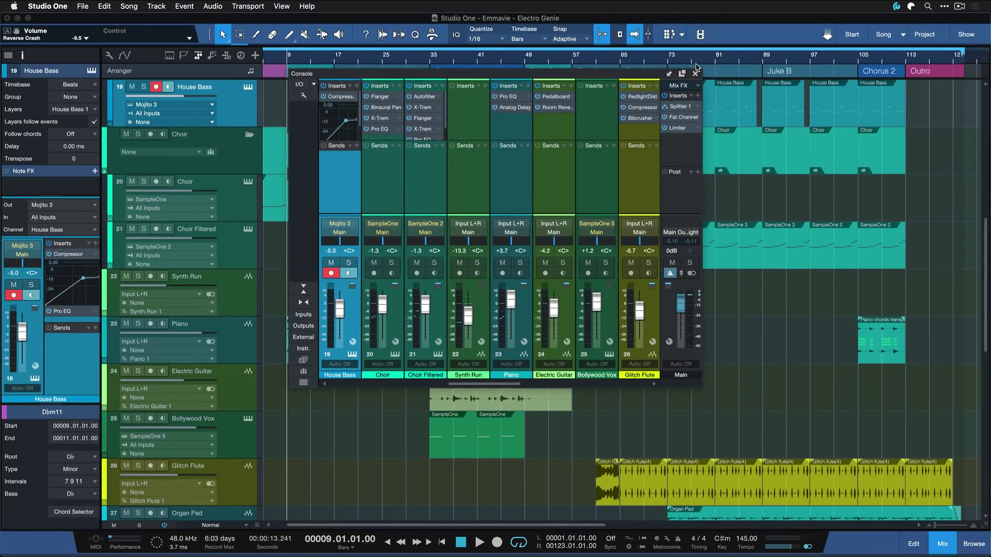
left_click_drag(700, 71, 891, 75)
key("F3")
key("F3")
key("F3")
key("F3")
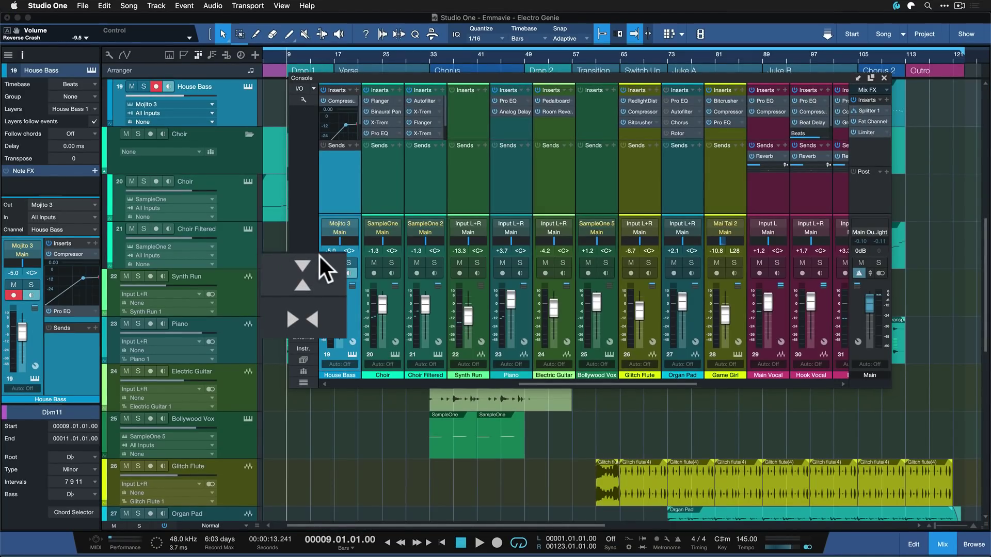
left_click(309, 288)
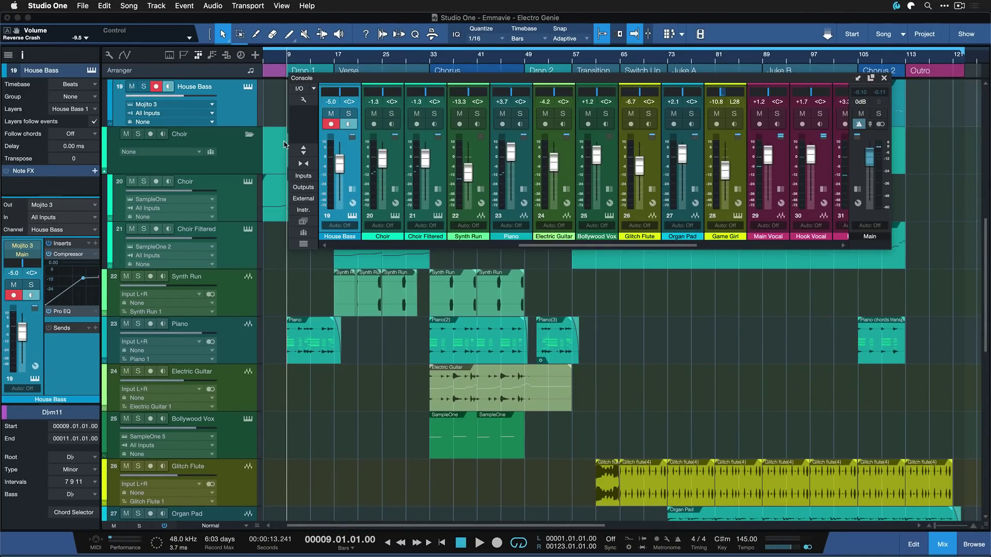
left_click(302, 153)
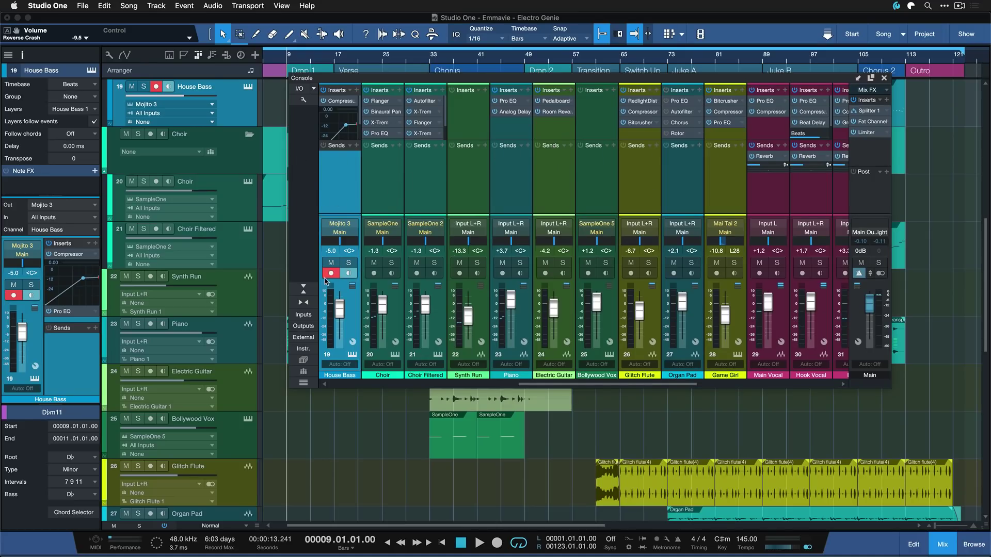
left_click(303, 302)
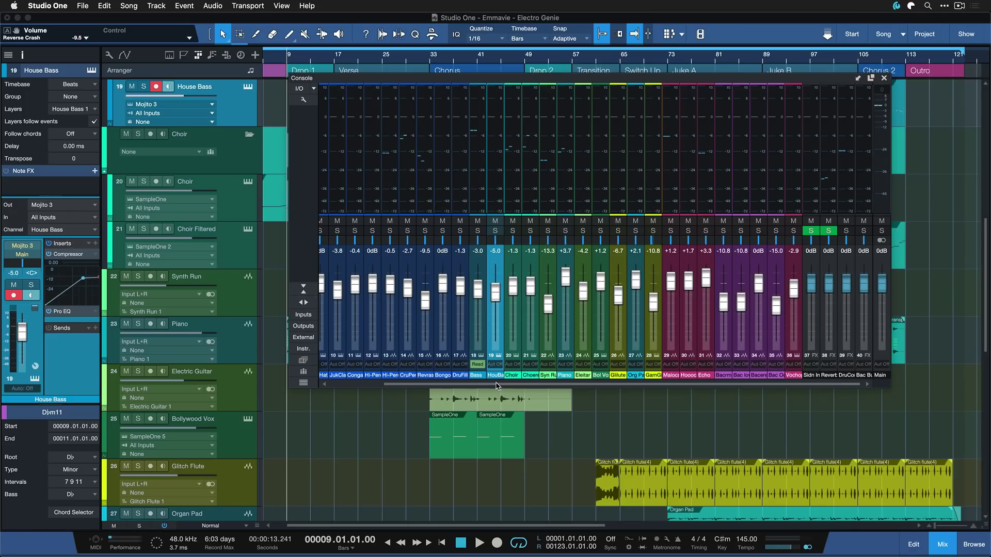
- Hide and restore the mixer's meter area, then expand and collapse the Congas channel
left_click_drag(550, 385, 315, 155)
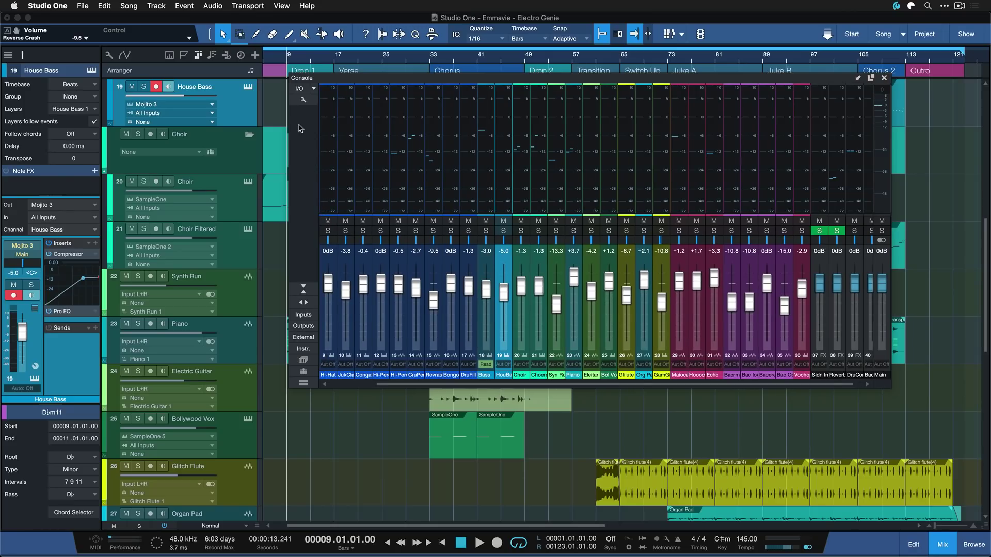
left_click(304, 287)
left_click(304, 147)
double_click(369, 326)
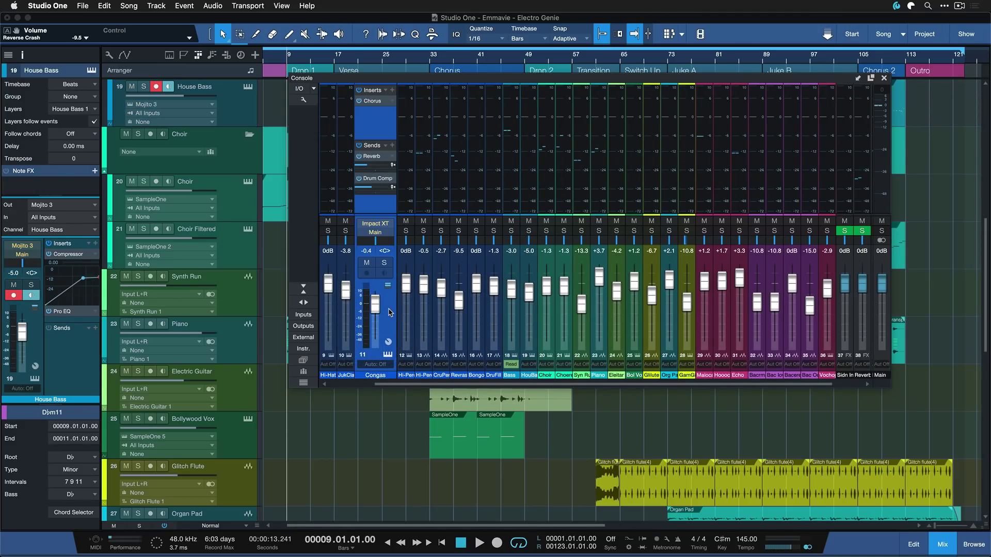
double_click(388, 312)
- Enable Auto-expand selected channel and select Bass, House Bass, Organ Pad, Bongos, Crushed Perc and Synth Run
left_click(304, 100)
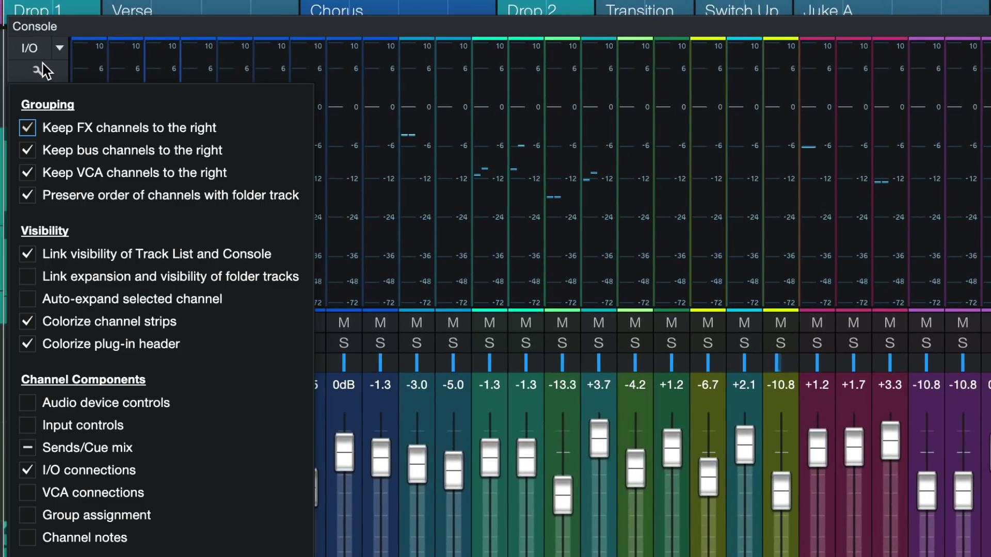
left_click(110, 301)
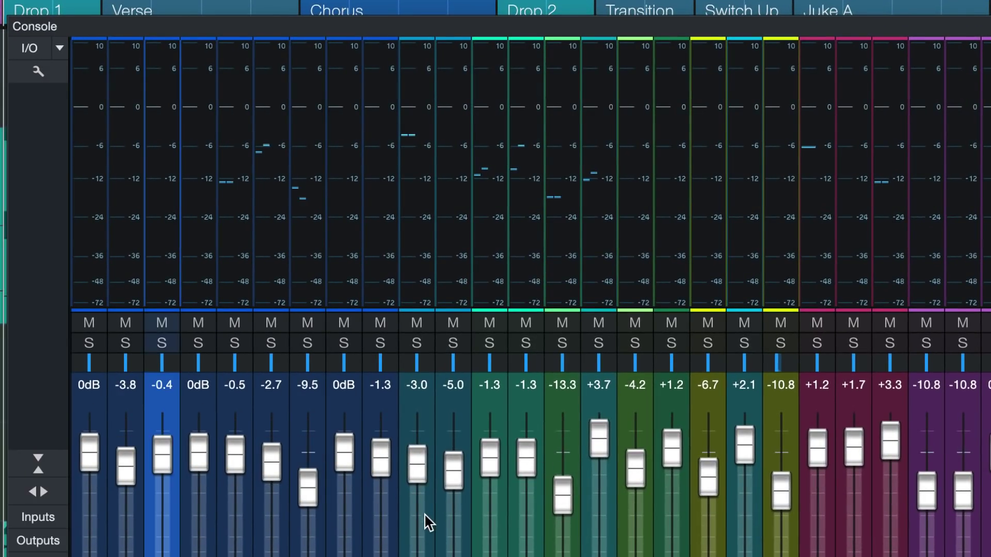
left_click(427, 519)
left_click(524, 343)
left_click(678, 340)
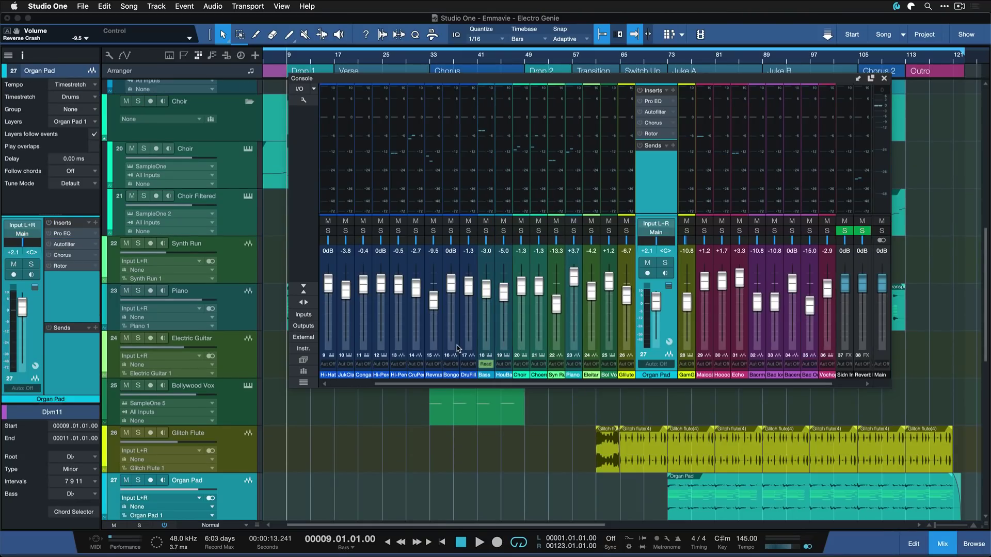
left_click(456, 344)
left_click(410, 344)
left_click(576, 347)
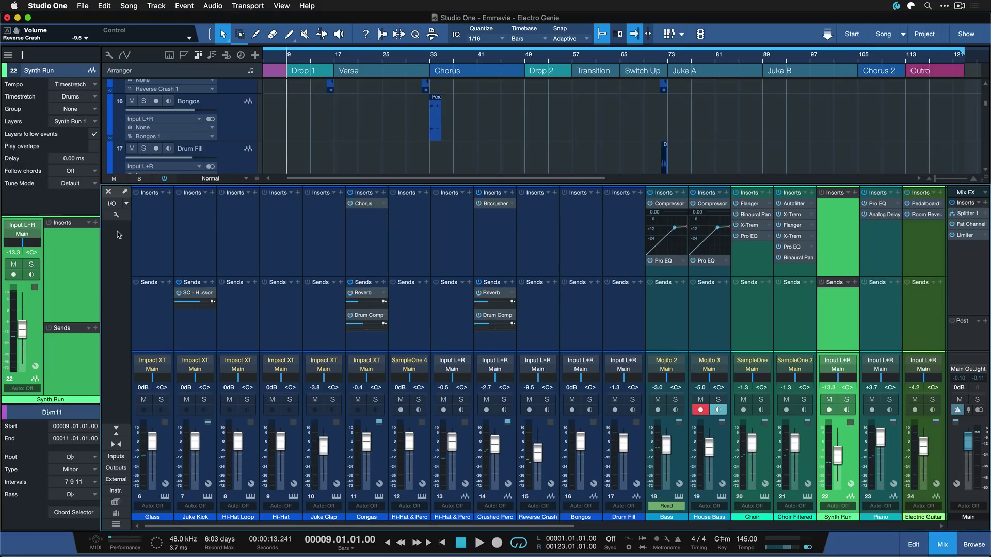
- Float the console fullscreen, raise the fader section divider, and select the Choir Filtered channel
left_click(125, 191)
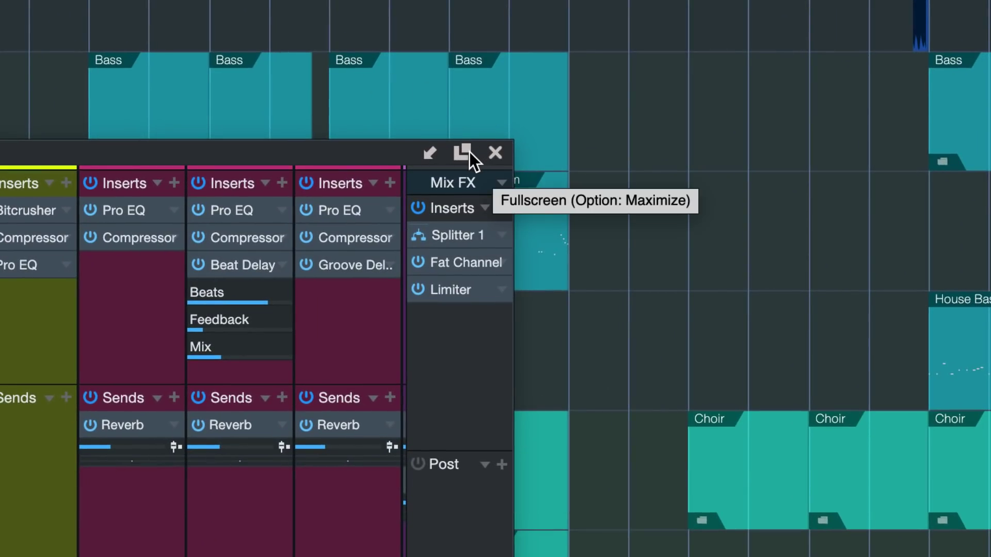
left_click(469, 151)
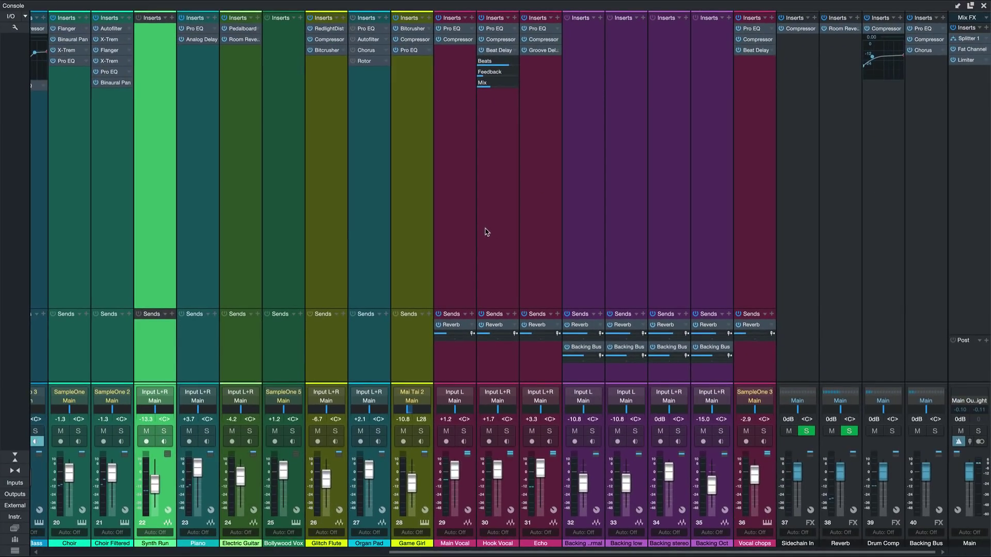
left_click_drag(373, 382, 390, 240)
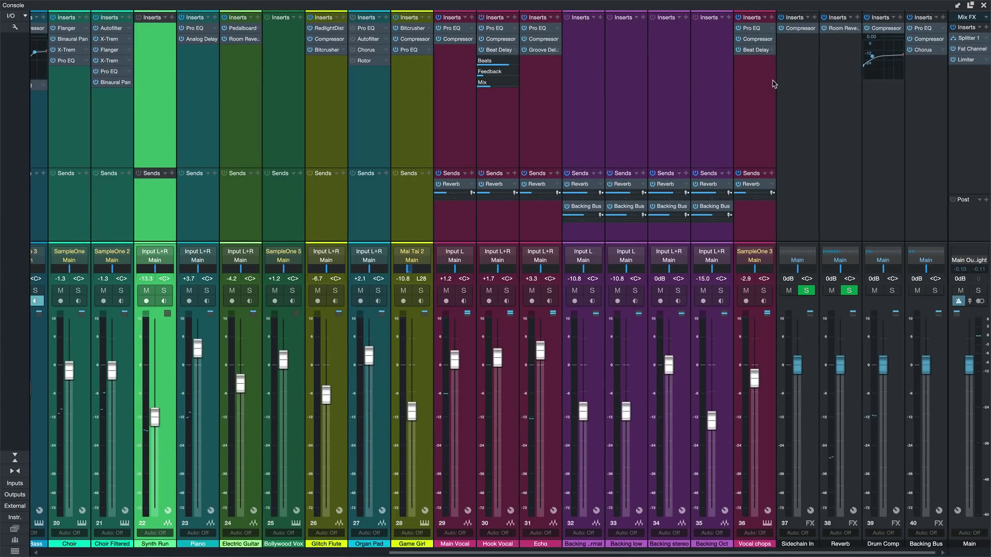
left_click(119, 115)
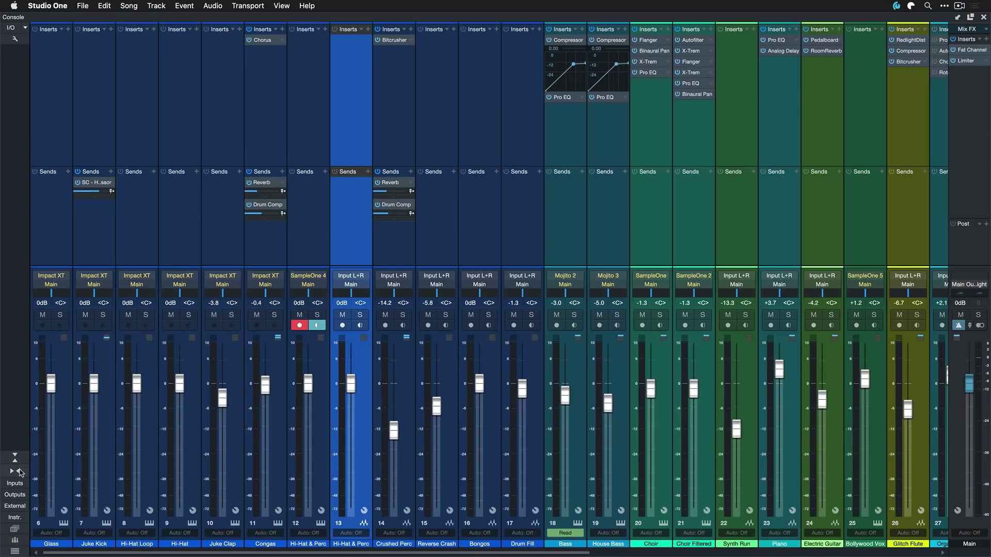
- Switch to narrow strips, resize the meter area, and expand/collapse Reverse Crash, House Bass and Electric Guitar
left_click(19, 472)
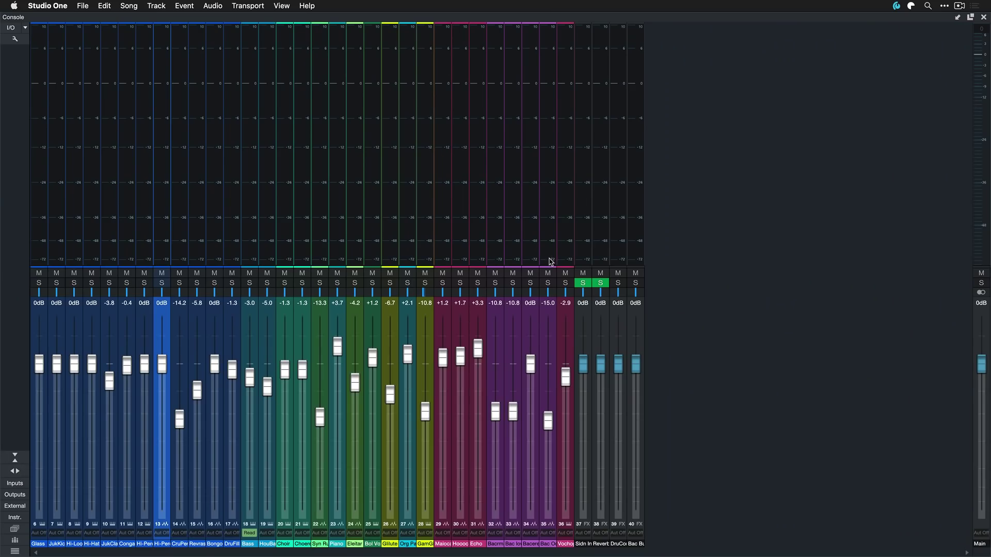
left_click_drag(545, 264, 569, 295)
double_click(204, 482)
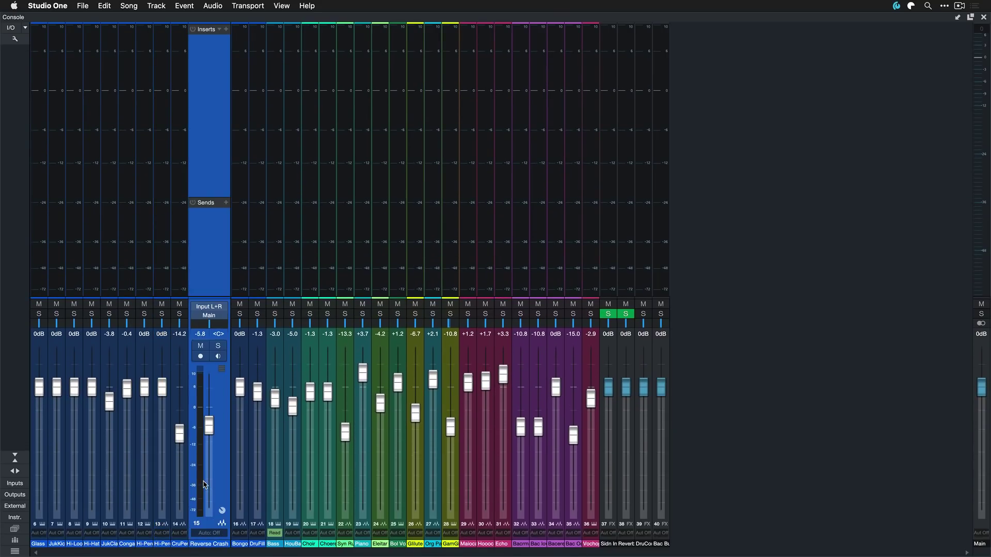
double_click(292, 480)
double_click(407, 471)
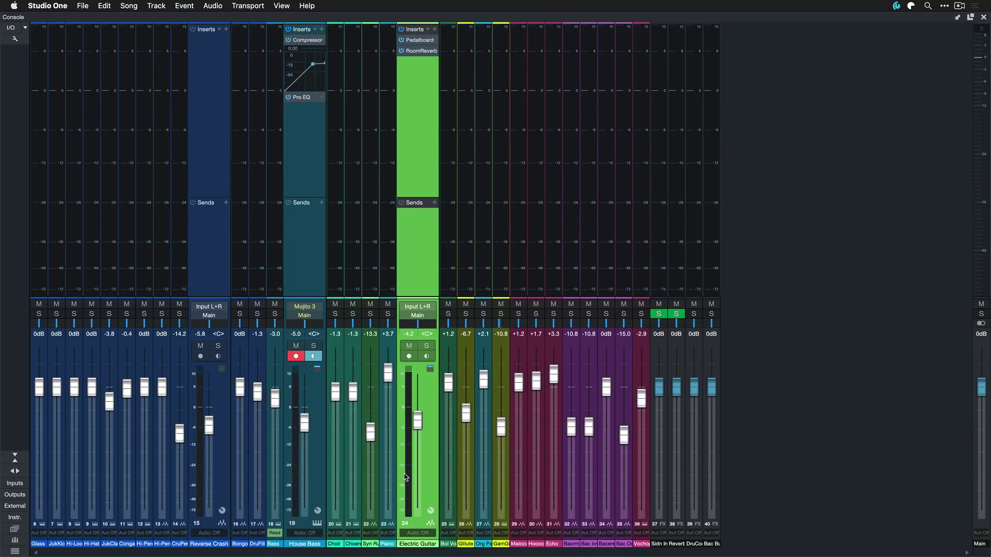
double_click(405, 477)
left_click(228, 471)
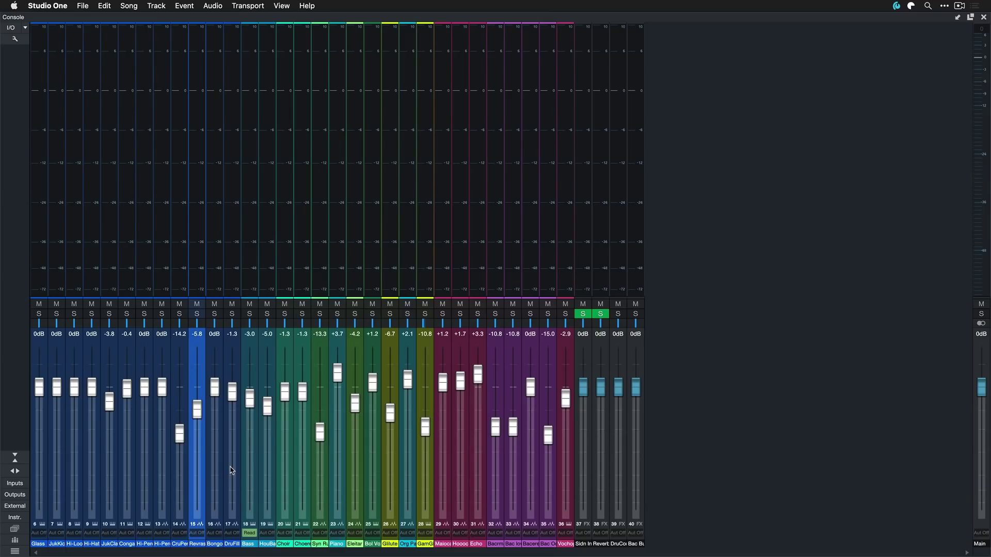
- Select several channel strips in turn, ending on the Electric Guitar channel
left_click(179, 486)
left_click(228, 479)
left_click(273, 477)
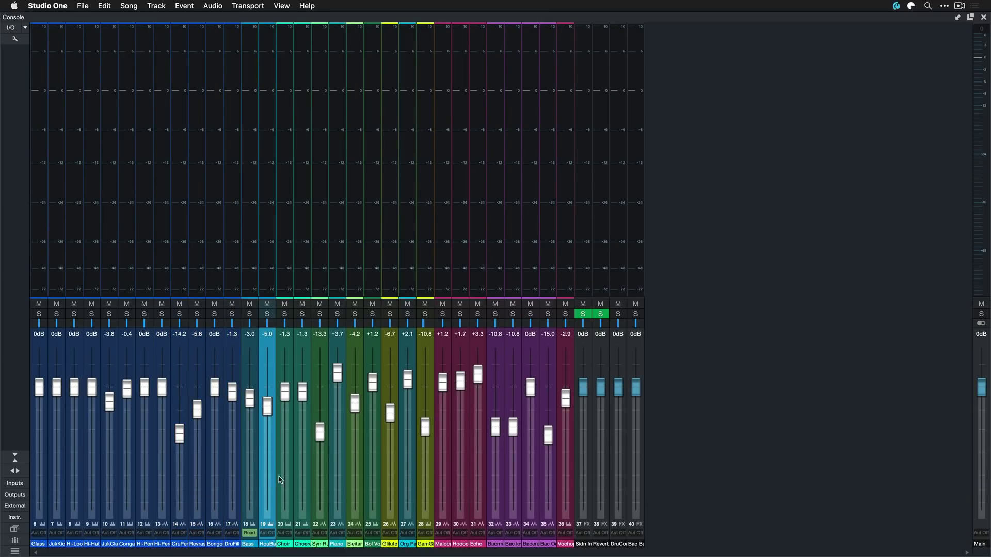
left_click(309, 480)
left_click(348, 476)
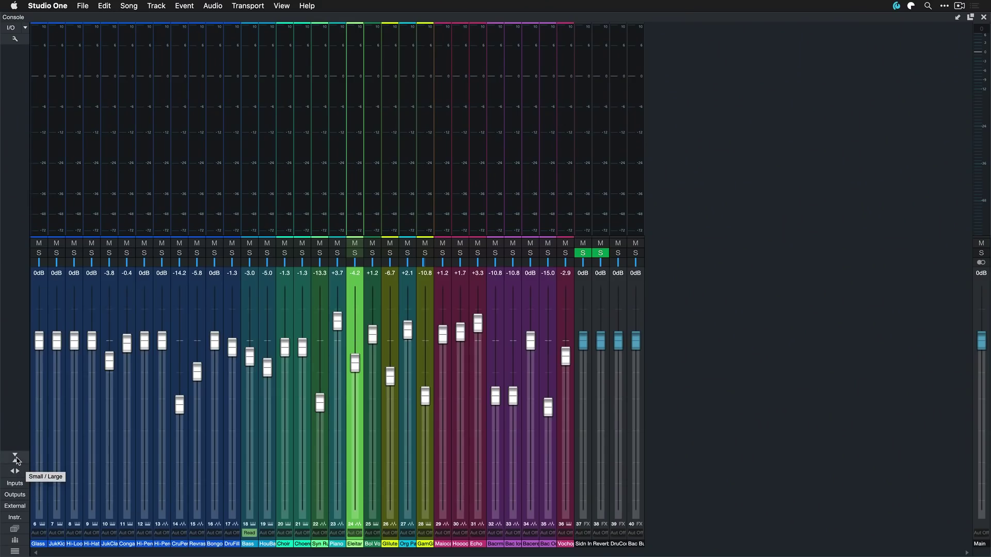
- Return the console to wide strips and hide inserts and sends to enlarge the faders
left_click(15, 471)
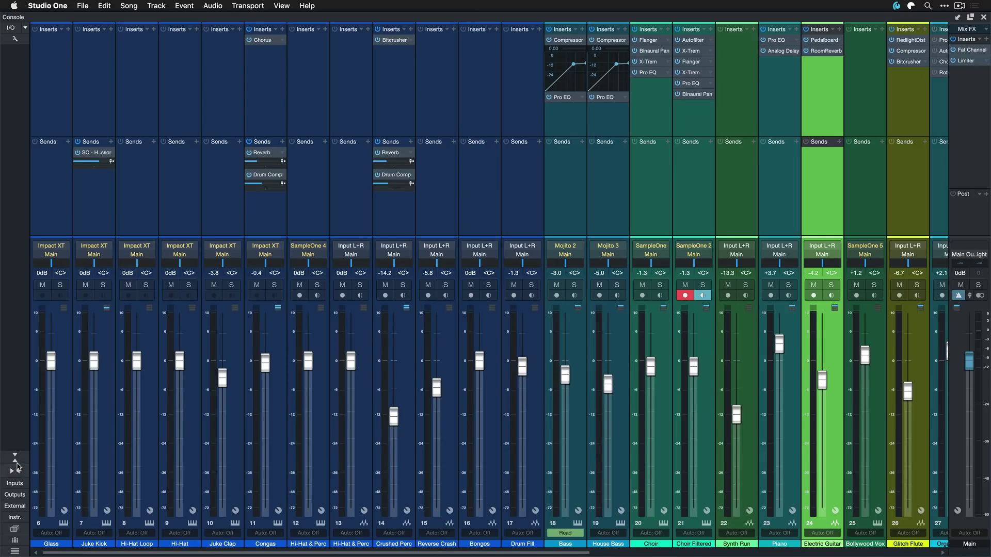
left_click(17, 462)
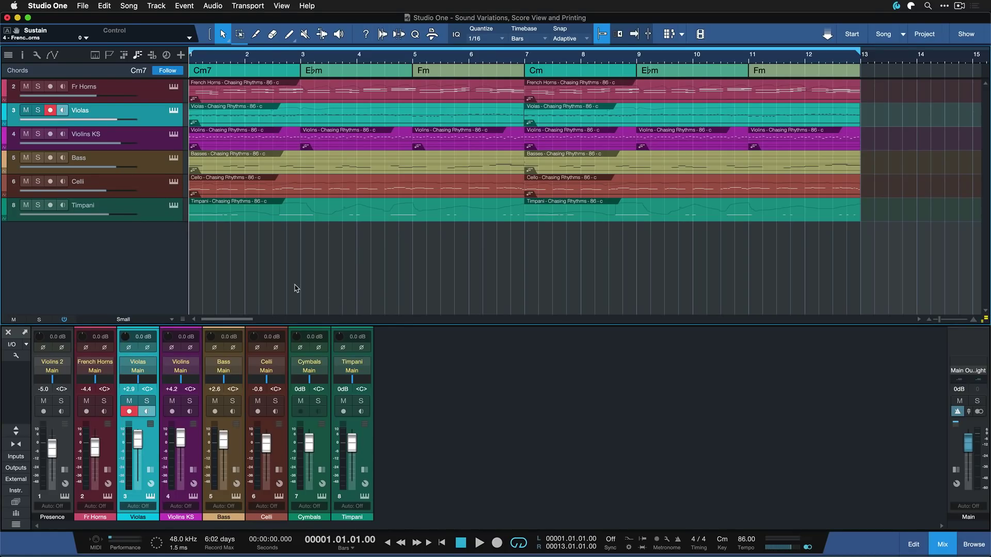
- Open the Timpani part in a detached, enlarged and maximized piano roll with a second controller lane
double_click(320, 218)
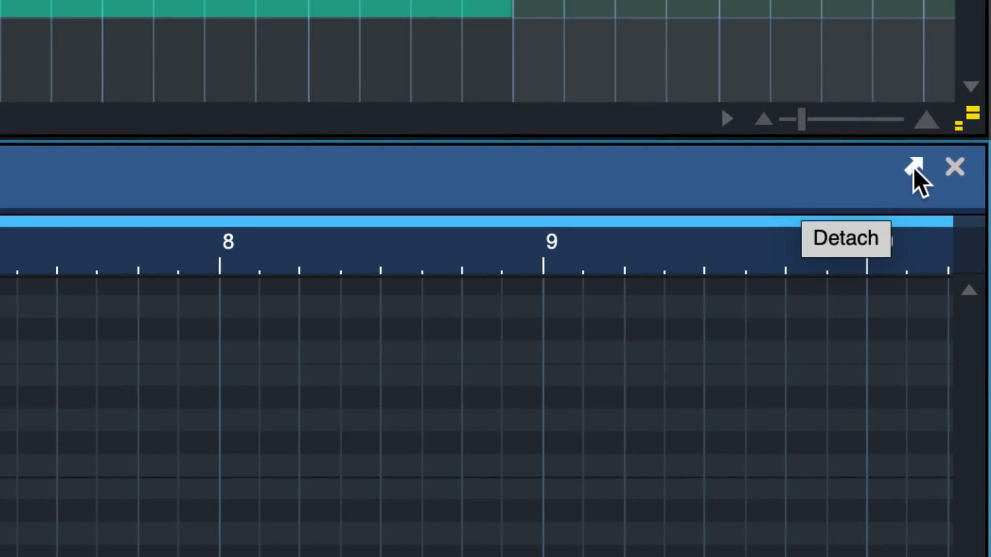
left_click(913, 167)
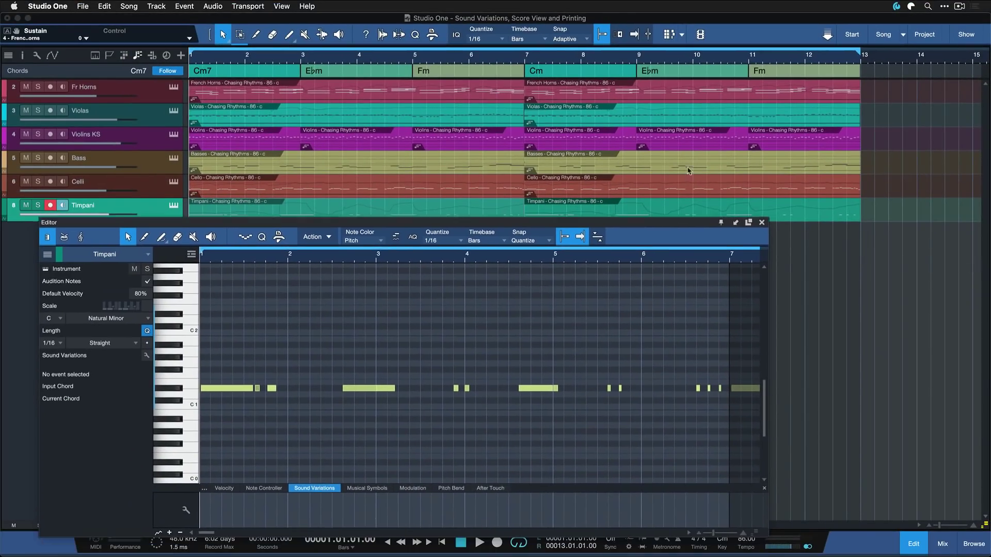
left_click_drag(683, 225, 689, 50)
left_click_drag(776, 361, 885, 433)
left_click(865, 48)
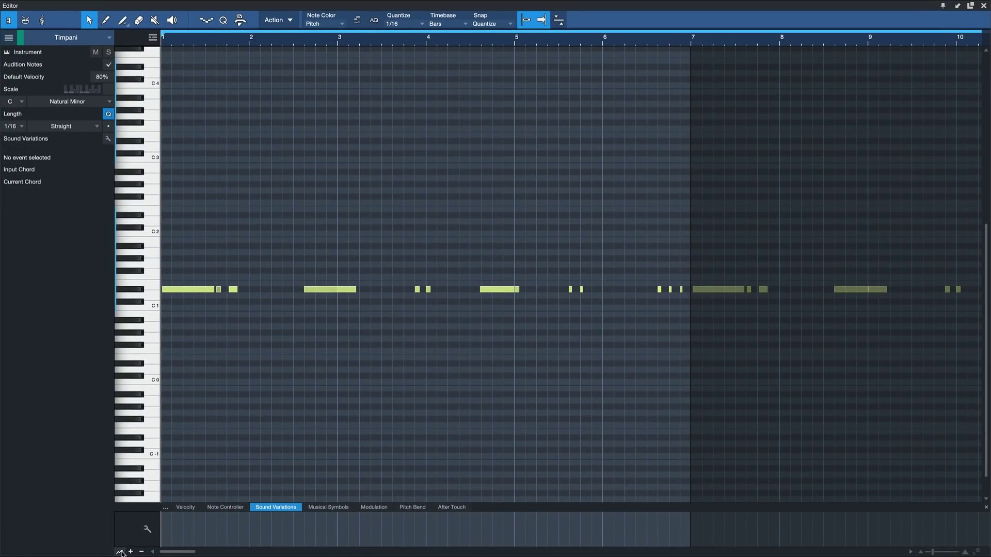
left_click(131, 551)
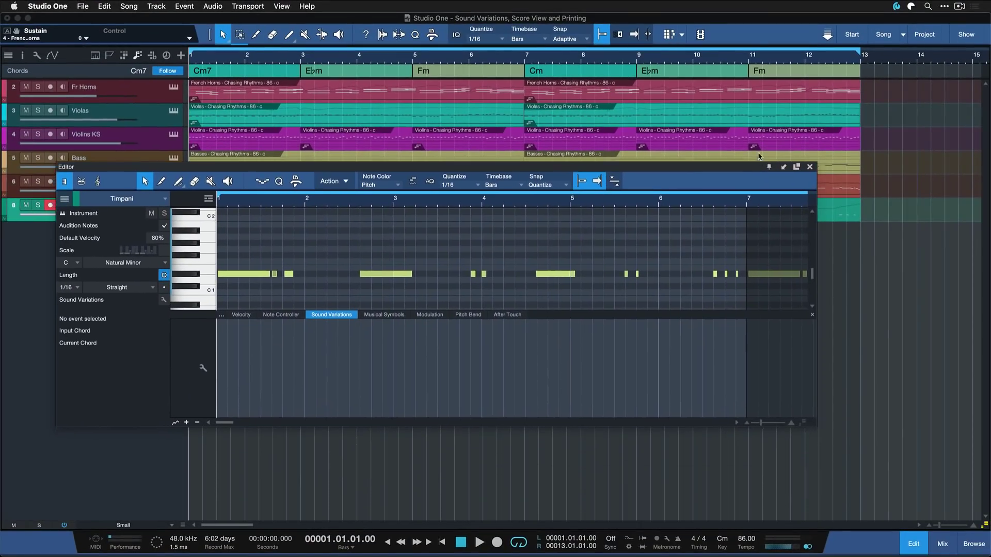
- Pin the floating editor with Keep Editor Open and open the score editor below it
left_click_drag(679, 222, 724, 86)
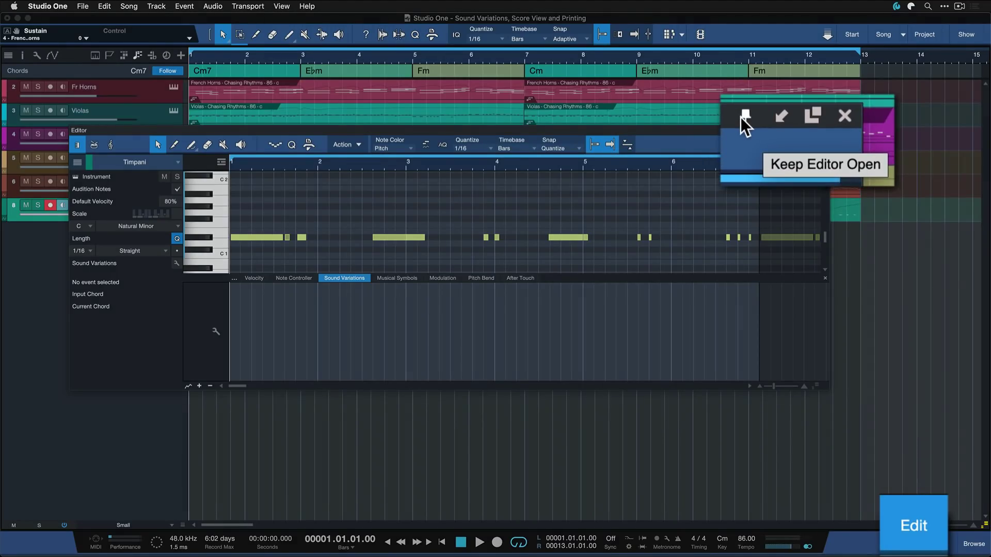
left_click(782, 130)
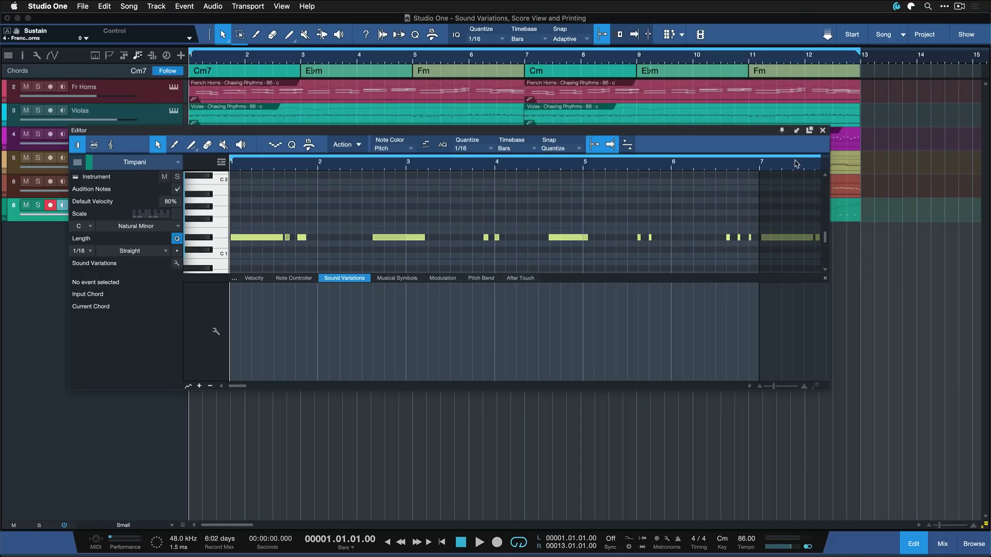
left_click_drag(754, 135, 725, 58)
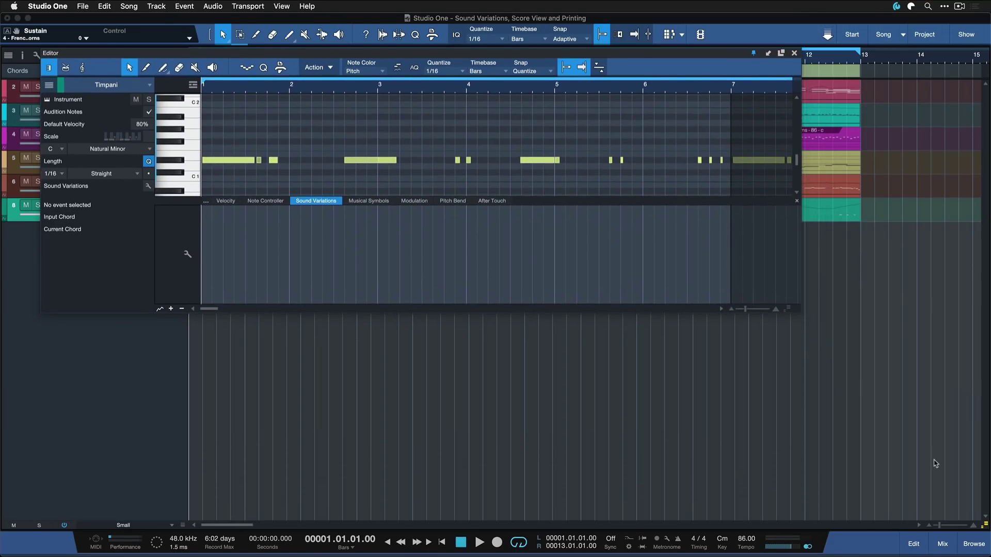
left_click(912, 545)
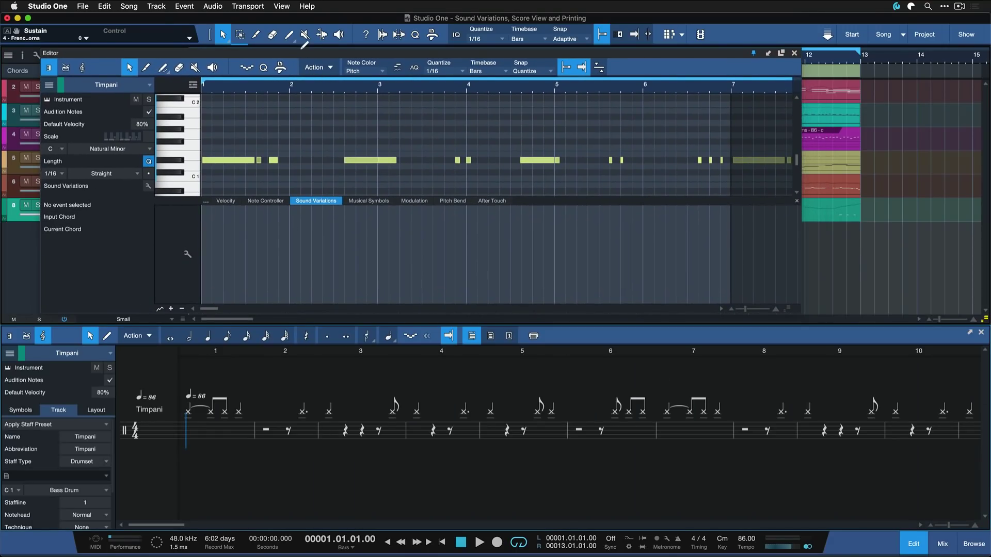
- Move the piano roll top-left, widen it full-screen, bring in the Bass part and select its bars 2–4 notes
left_click_drag(303, 46, 253, 14)
left_click_drag(759, 277, 987, 320)
left_click(8, 49)
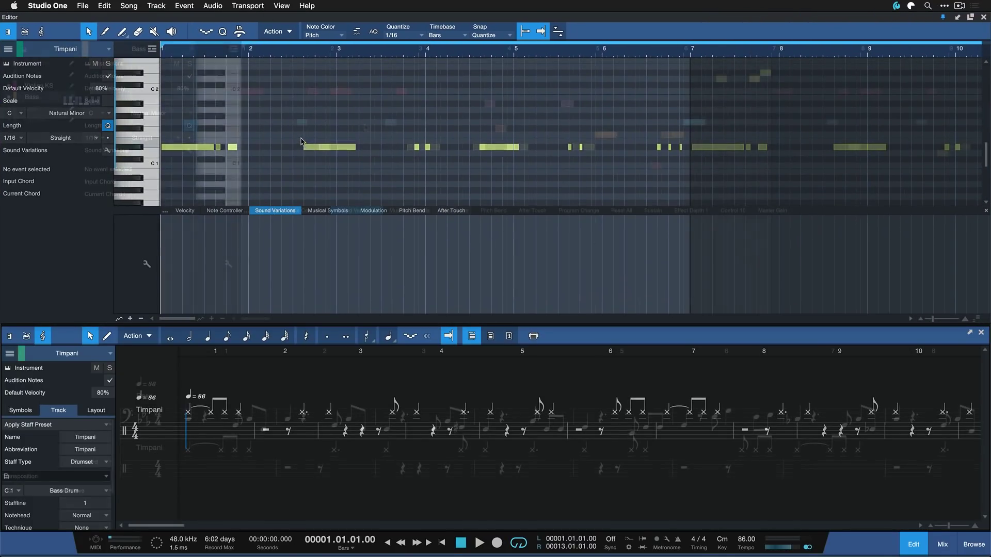
left_click_drag(285, 76, 484, 180)
left_click_drag(309, 390, 509, 465)
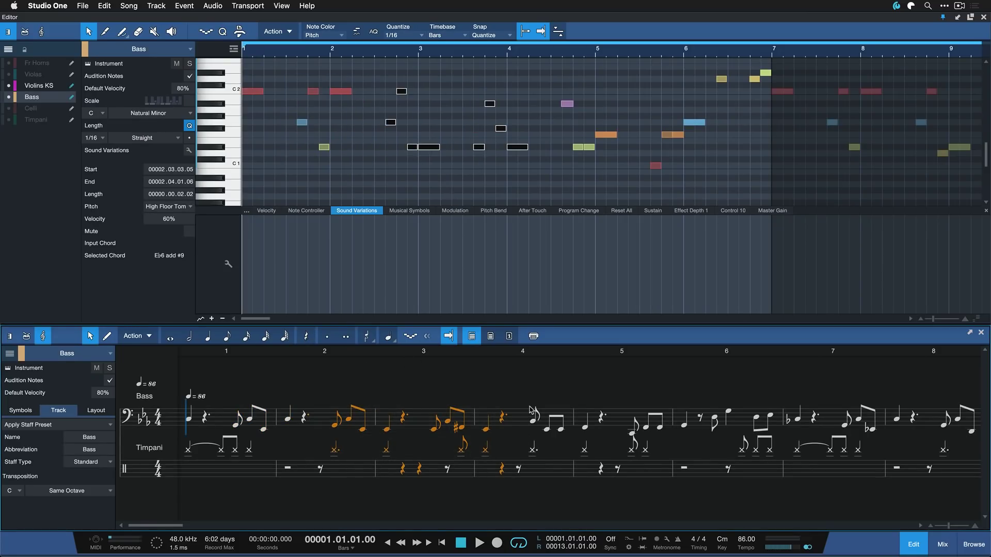